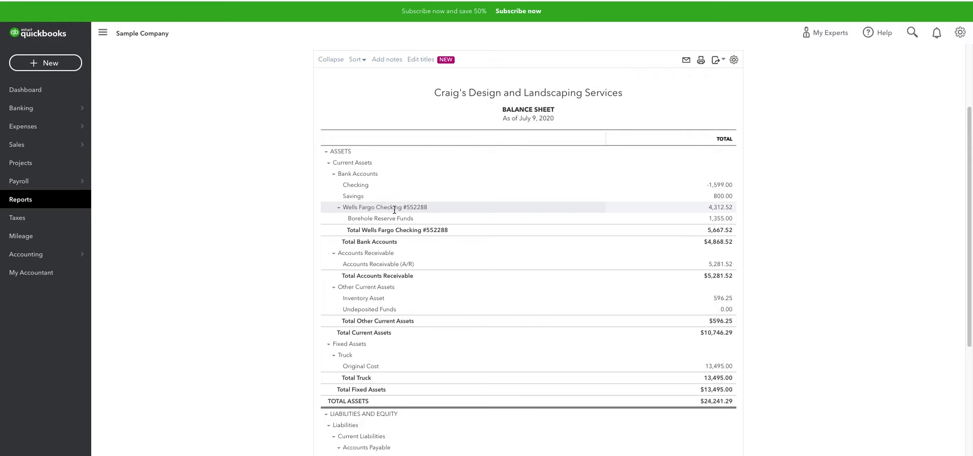
- Examine the transactions behind the Wells Fargo Checking parent account's own balance, and return to the balance sheet
{"action": "left_click", "coordinate": [721, 207]}
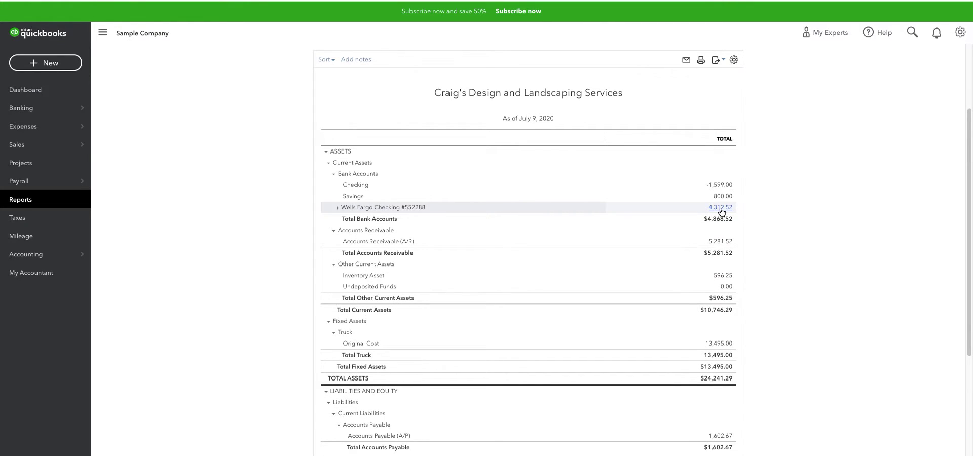
{"action": "double_click", "coordinate": [722, 208]}
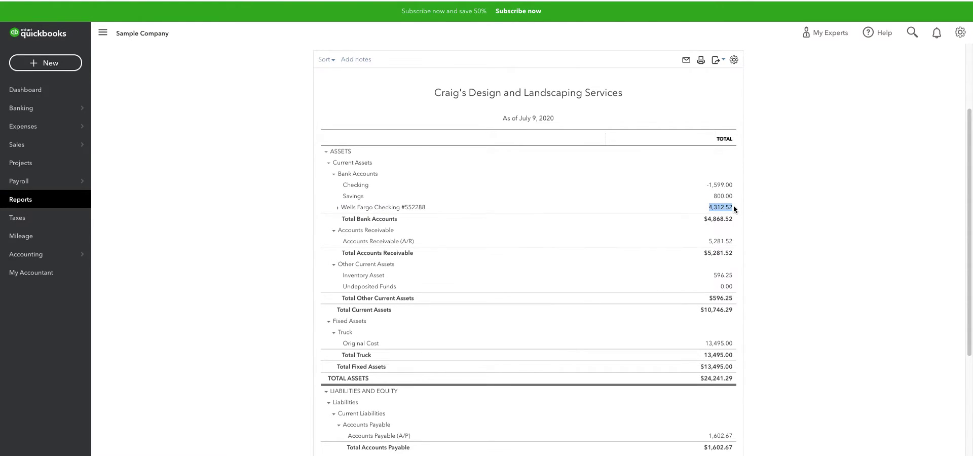
{"action": "left_click", "coordinate": [724, 208]}
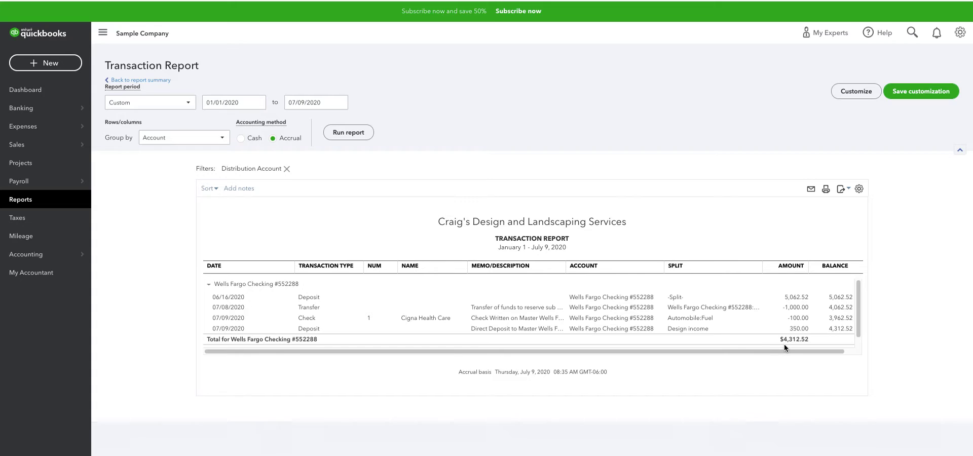
{"action": "left_click", "coordinate": [157, 84]}
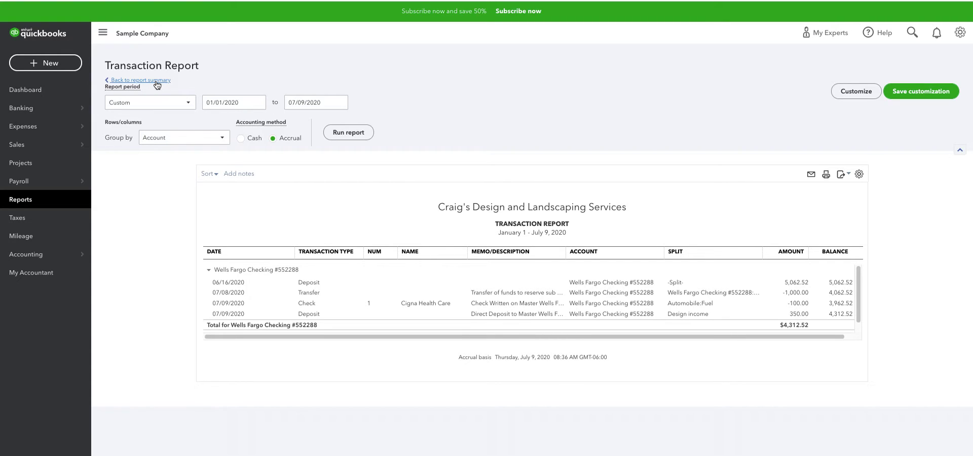
{"action": "left_click", "coordinate": [157, 84]}
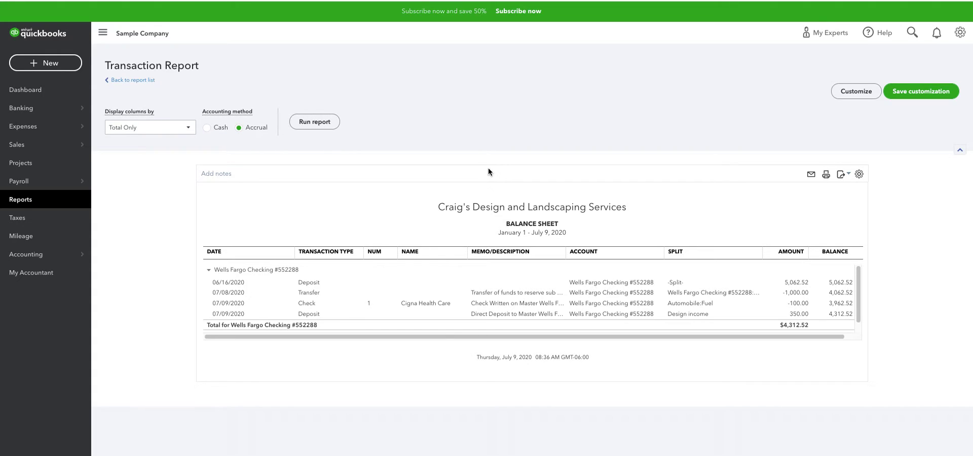
{"action": "scroll", "coordinate": [178, 230], "scroll_direction": "down", "scroll_amount": 3}
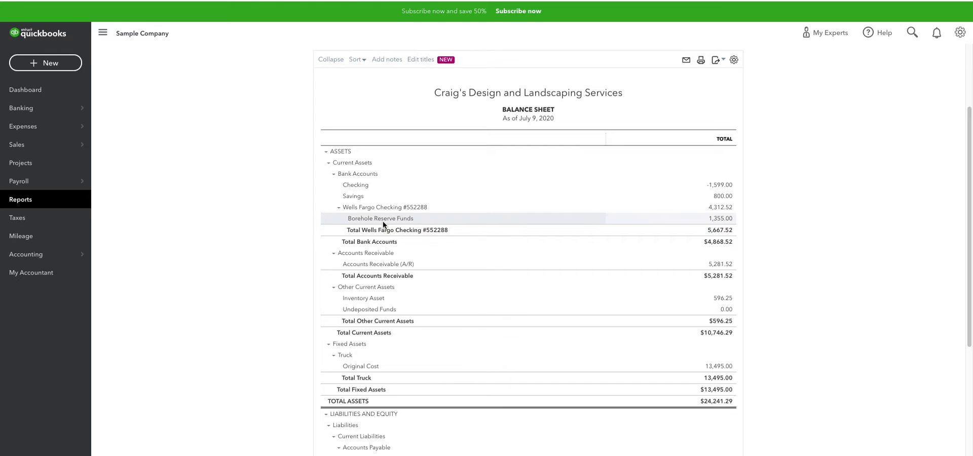
- Examine the transactions behind the Borehole Reserve Funds sub-account balance, and return to the balance sheet
{"action": "left_click", "coordinate": [719, 219]}
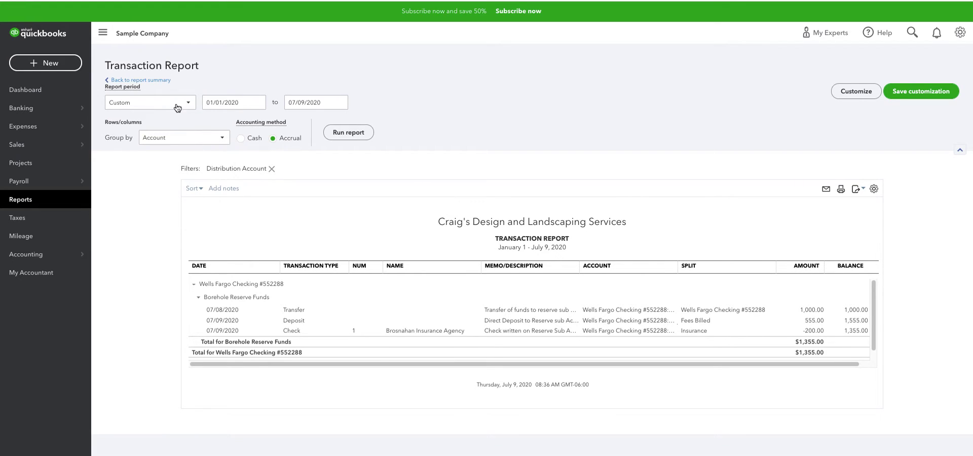
{"action": "left_click", "coordinate": [164, 80]}
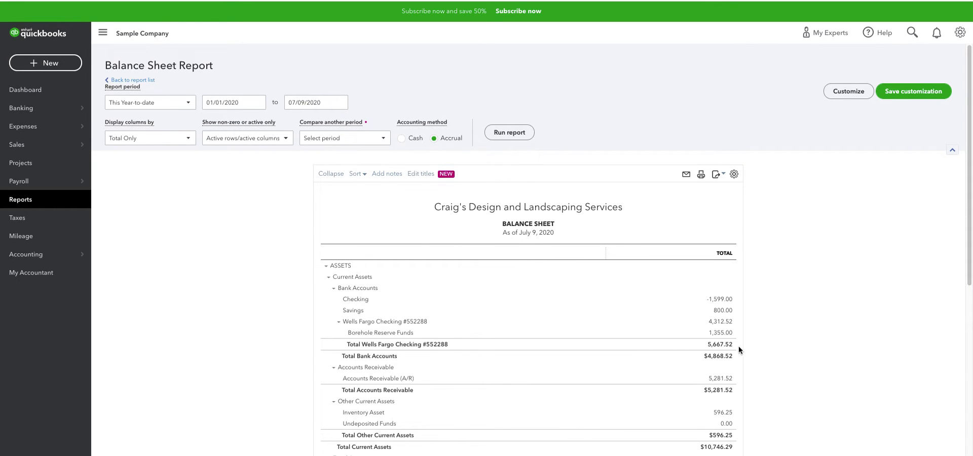
{"action": "scroll", "coordinate": [733, 348], "scroll_direction": "down", "scroll_amount": 2}
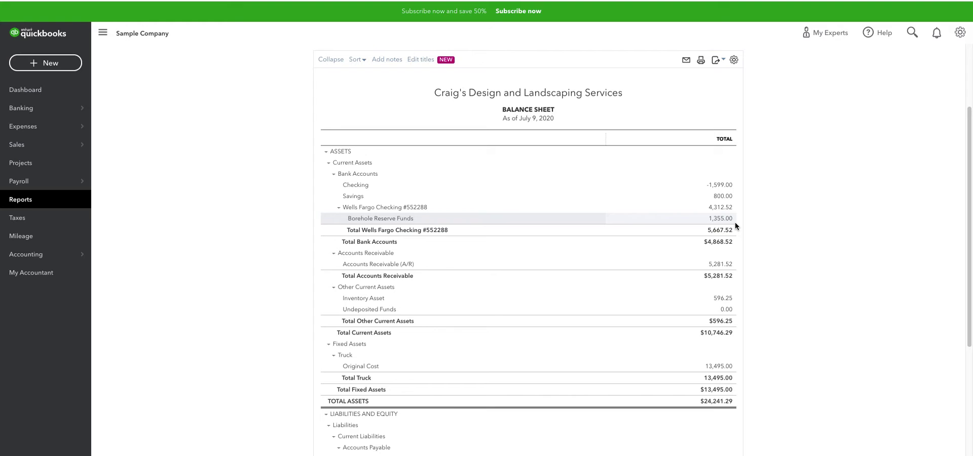
- Open the account reconciliation page and choose the Wells Fargo Checking parent account to reconcile
{"action": "left_click", "coordinate": [959, 33]}
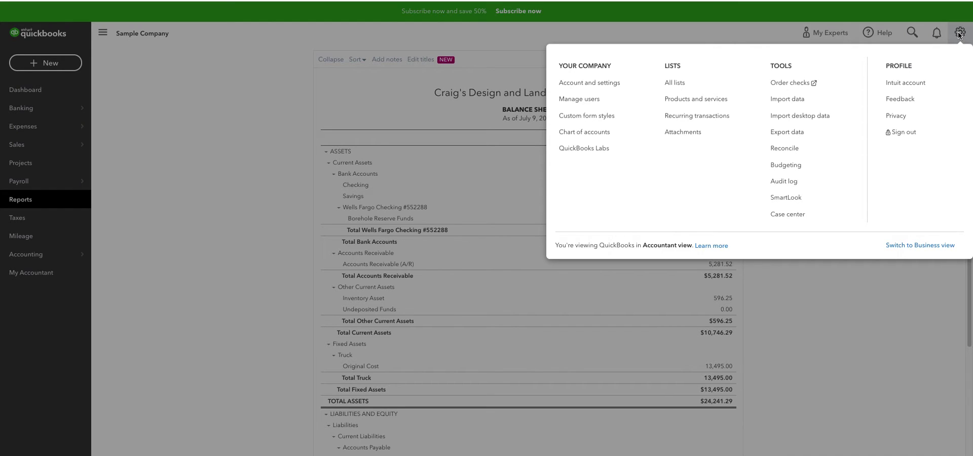
{"action": "left_click", "coordinate": [790, 148]}
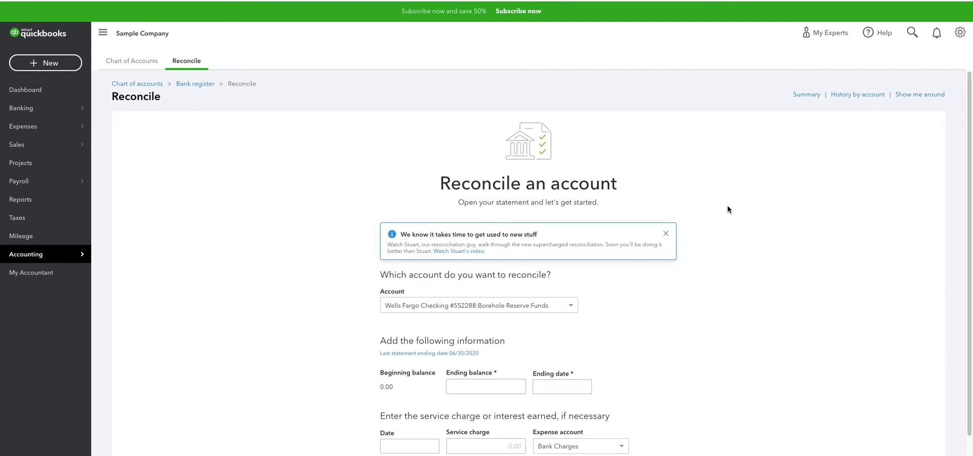
{"action": "left_click", "coordinate": [568, 306]}
{"action": "left_click", "coordinate": [488, 350]}
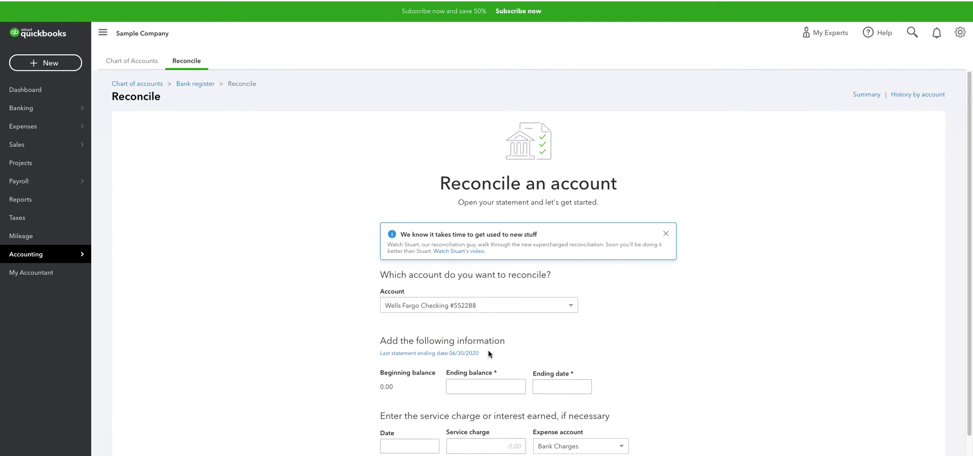
- Enter the statement ending balance 5,667.62 and ending date 7/31/2020, and start reconciling
{"action": "left_click", "coordinate": [510, 387]}
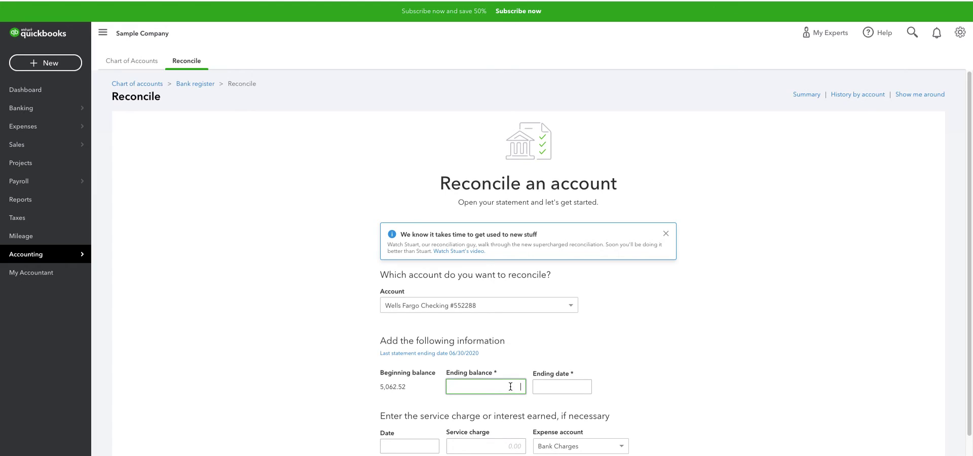
{"action": "type", "text": "5667.62"}
{"action": "left_click", "coordinate": [555, 388]}
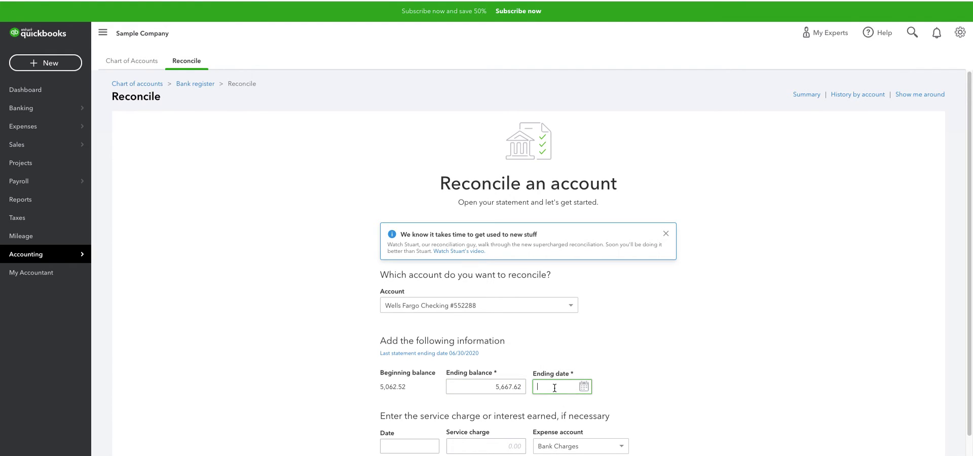
{"action": "type", "text": "7/31/2020"}
{"action": "scroll", "coordinate": [668, 369], "scroll_direction": "down", "scroll_amount": 2}
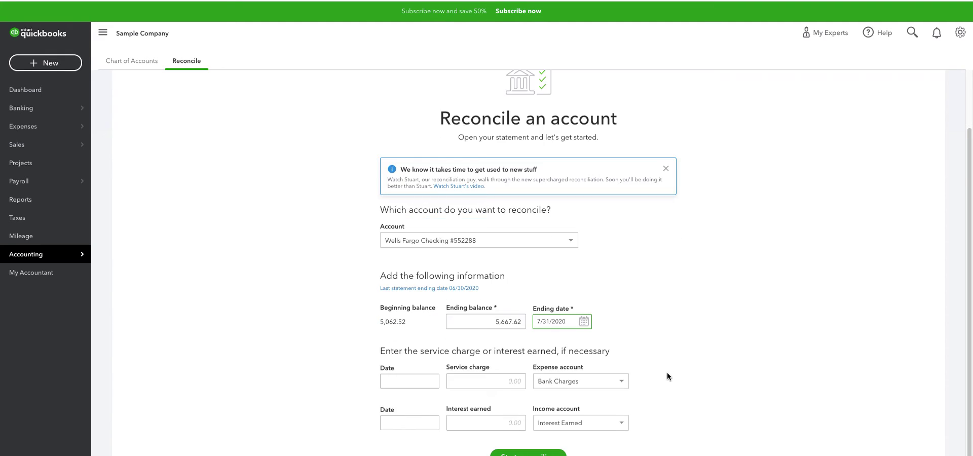
{"action": "left_click", "coordinate": [659, 381]}
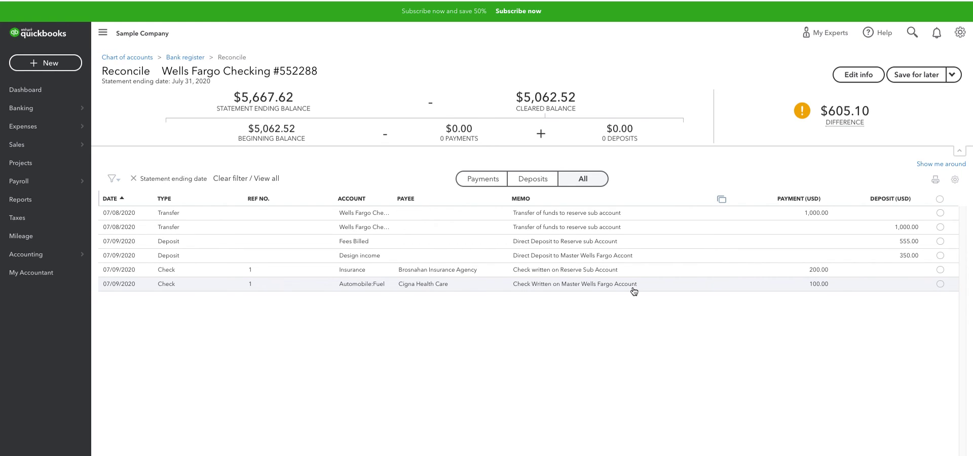
- Mark both reserve transfers, both direct deposits and the 100.00 and 200.00 checks as cleared
{"action": "left_click", "coordinate": [940, 213]}
{"action": "left_click", "coordinate": [940, 227]}
{"action": "left_click", "coordinate": [940, 241]}
{"action": "left_click", "coordinate": [940, 256]}
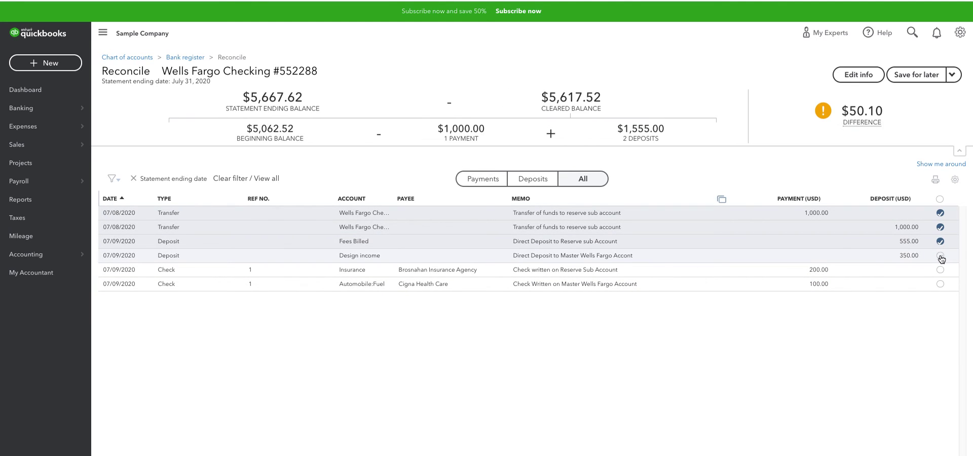
{"action": "left_click", "coordinate": [940, 284]}
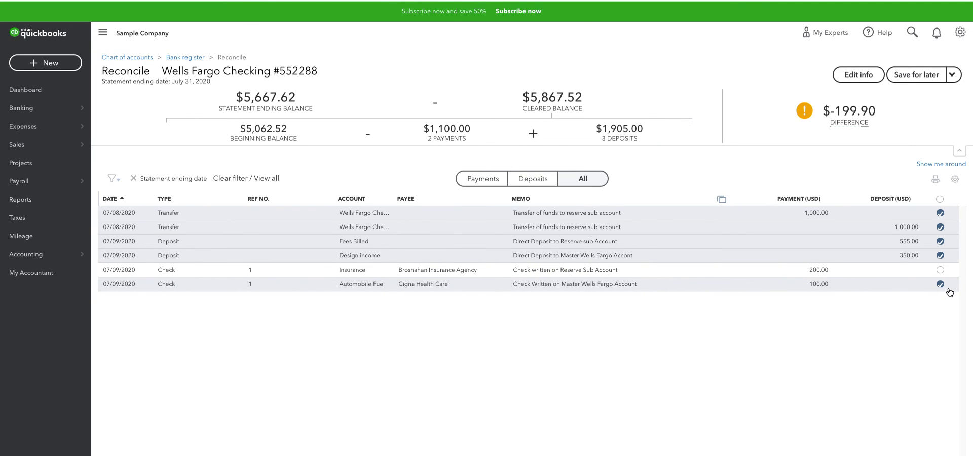
{"action": "left_click", "coordinate": [940, 270]}
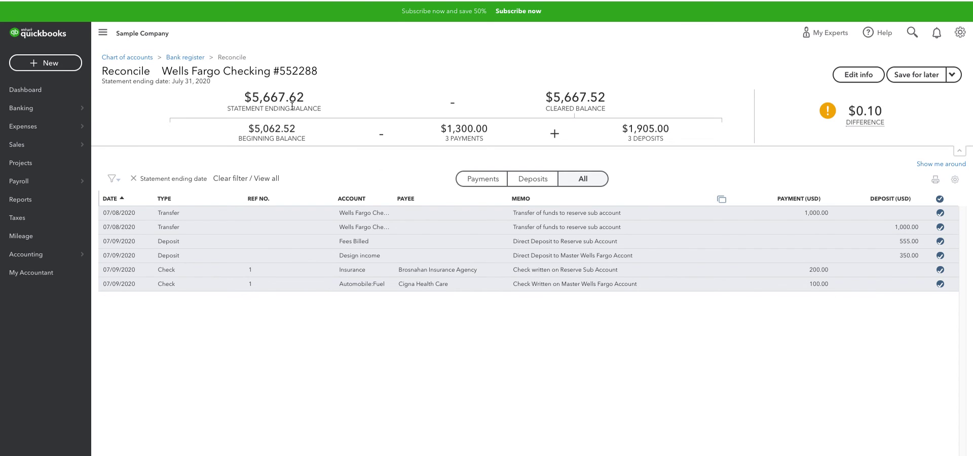
- Correct the statement ending balance to 5,667.52, finish the reconciliation and close its completion message
{"action": "left_click", "coordinate": [862, 71]}
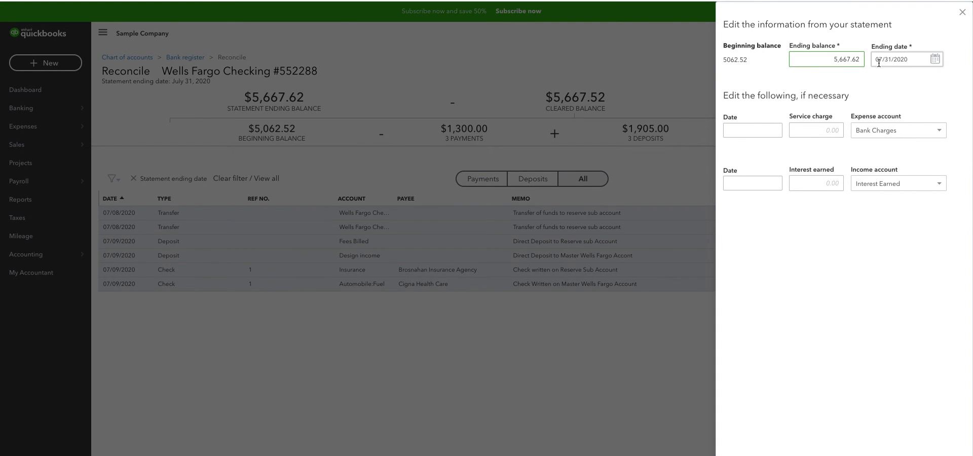
{"action": "key", "text": "BackSpace"}
{"action": "key", "text": "BackSpace"}
{"action": "key", "text": "BackSpace"}
{"action": "type", "text": ".52"}
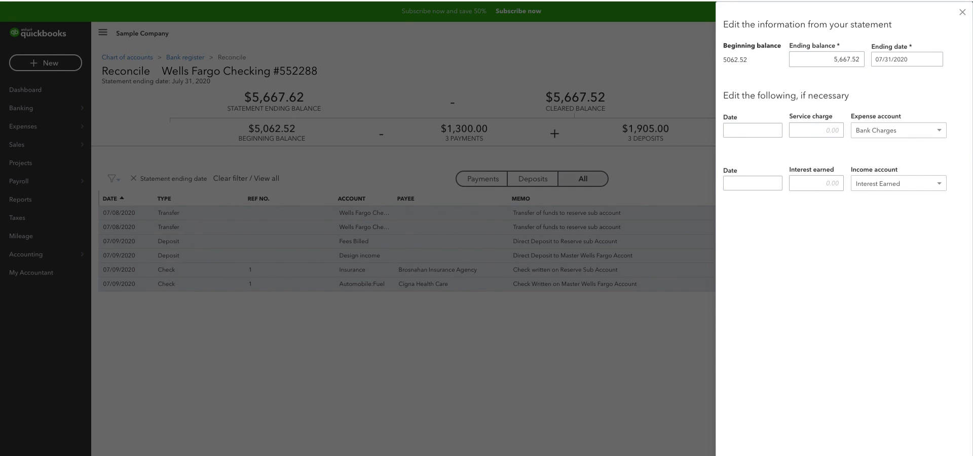
{"action": "key", "text": "Return"}
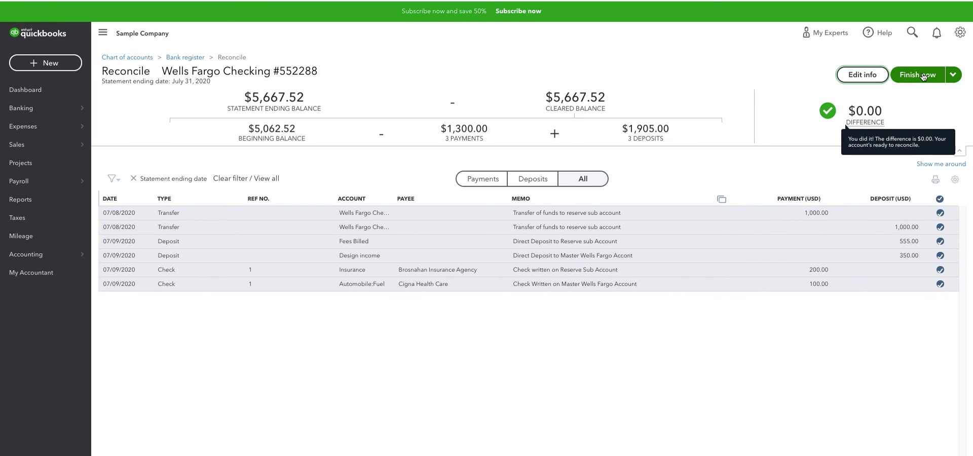
{"action": "left_click", "coordinate": [923, 76]}
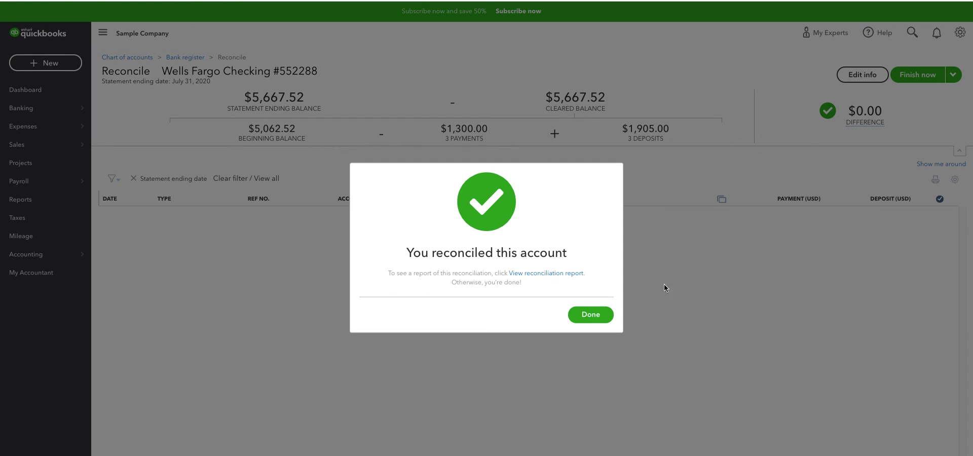
{"action": "left_click", "coordinate": [598, 315]}
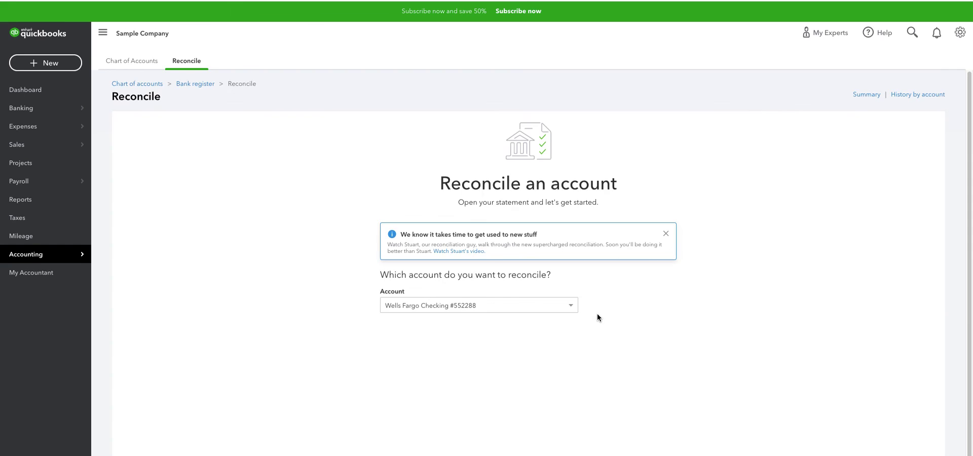